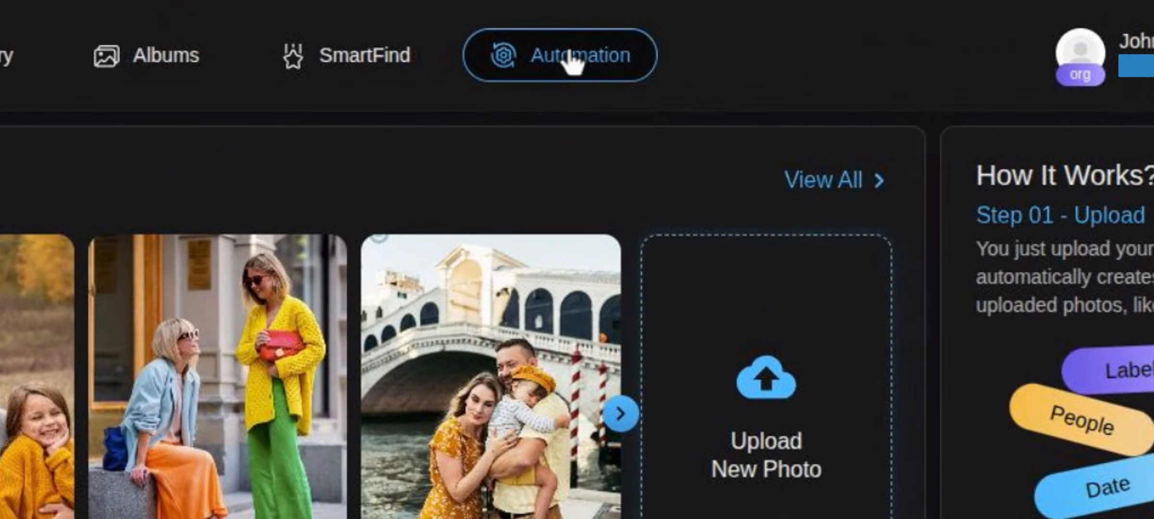
# - Go to the Automation page and check its Status Terminal and empty canvas
pyautogui.click(572, 61)
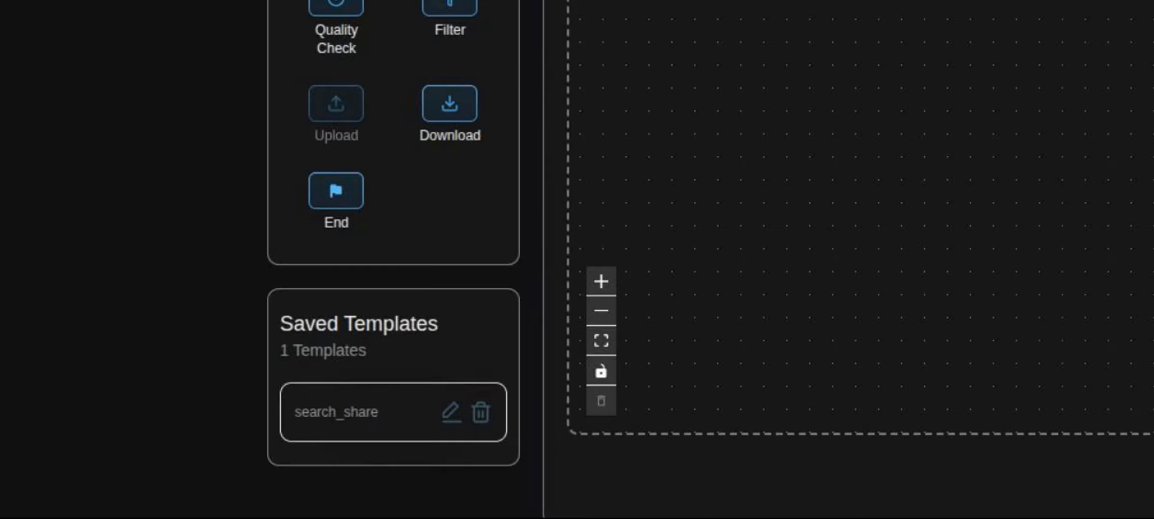
pyautogui.scroll(-2, 861, 216)
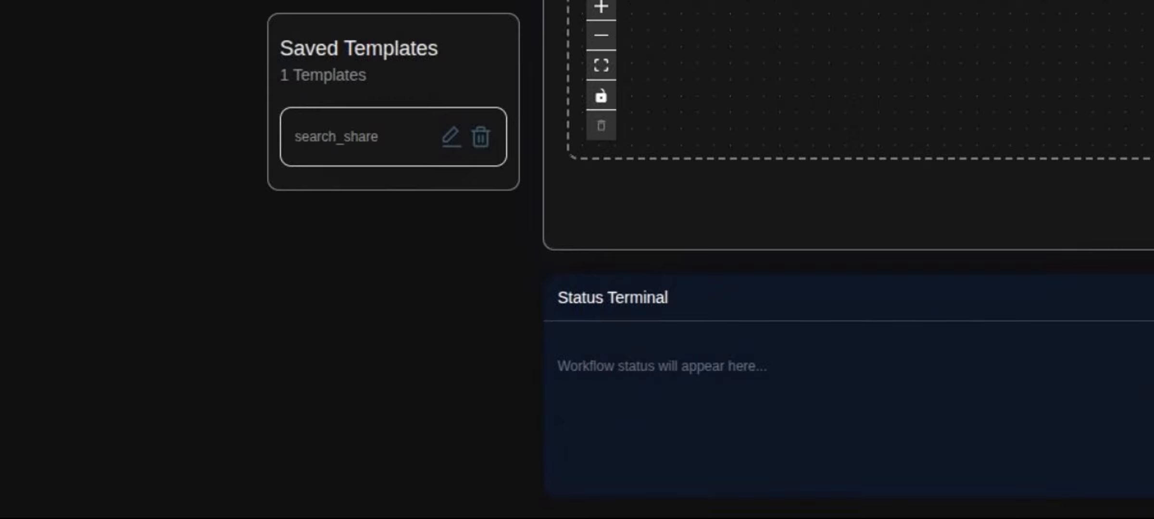
pyautogui.scroll(2, 860, 216)
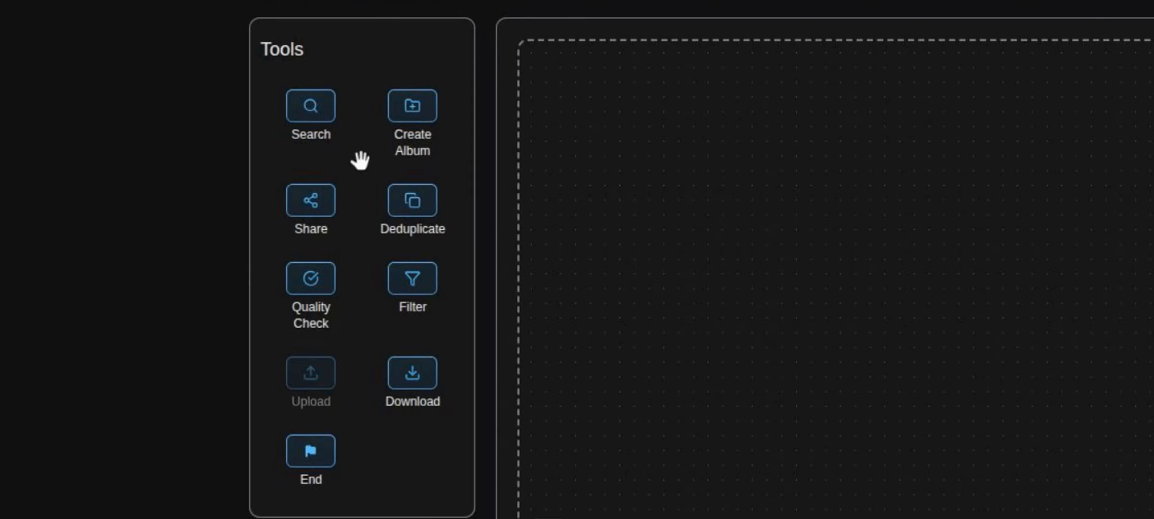
# - Place Search, Create Album and Share steps on the canvas and chain them in order
pyautogui.moveTo(317, 119); pyautogui.dragTo(974, 126)
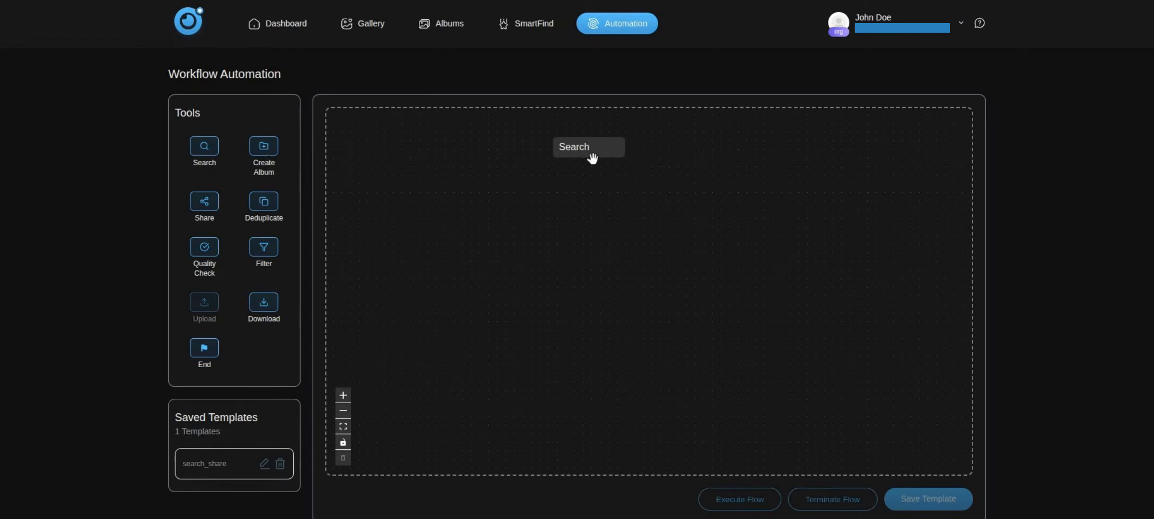
pyautogui.moveTo(592, 158); pyautogui.dragTo(591, 158)
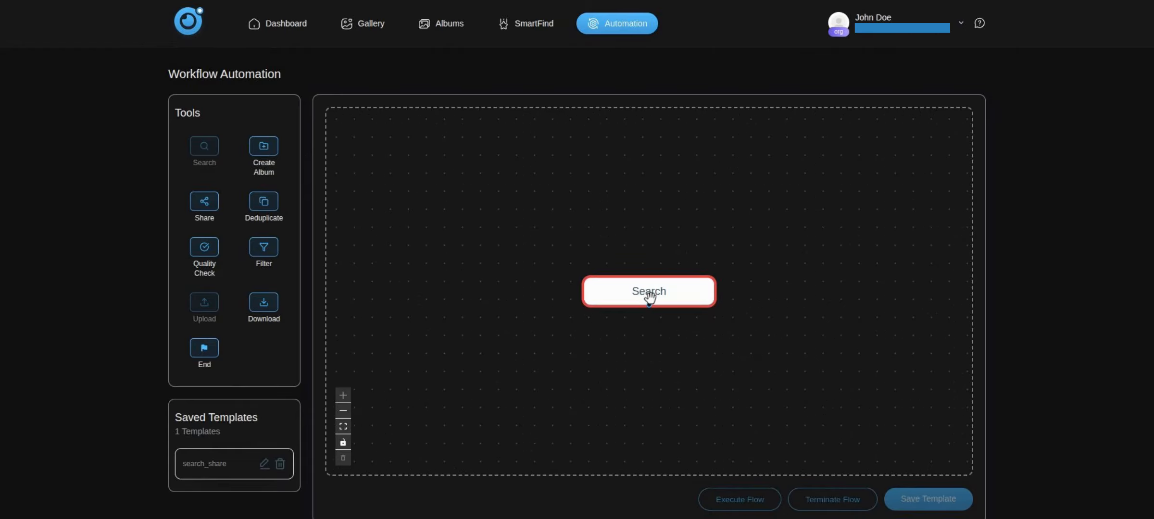
pyautogui.moveTo(649, 298); pyautogui.dragTo(636, 227)
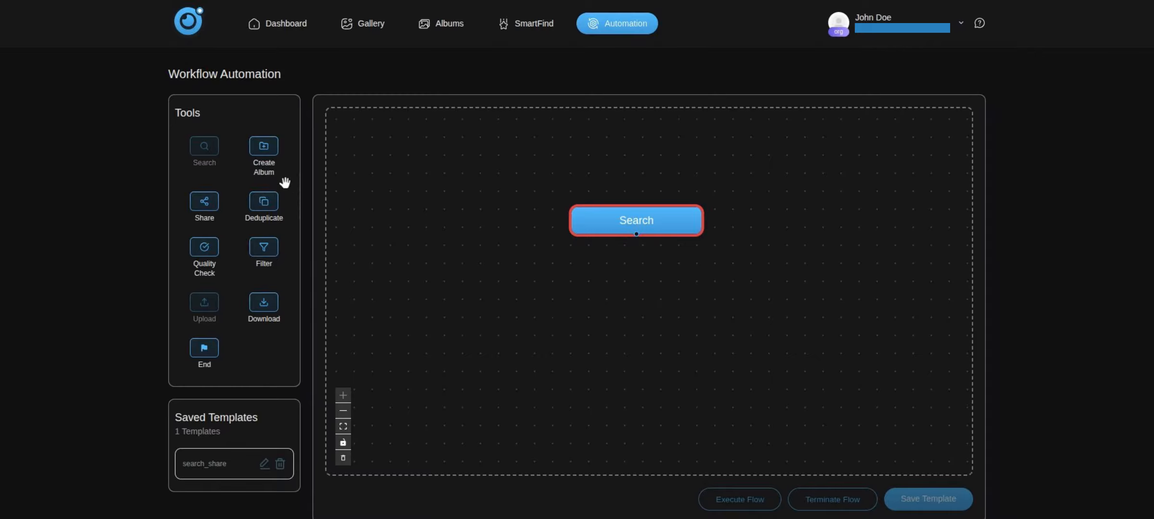
pyautogui.moveTo(268, 154); pyautogui.dragTo(667, 307)
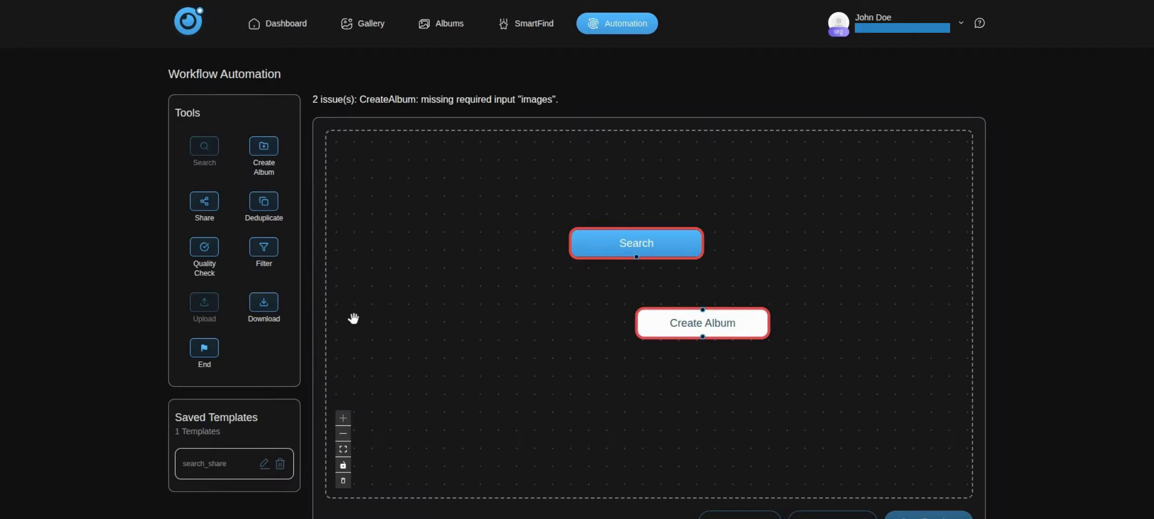
pyautogui.moveTo(212, 222); pyautogui.dragTo(638, 410)
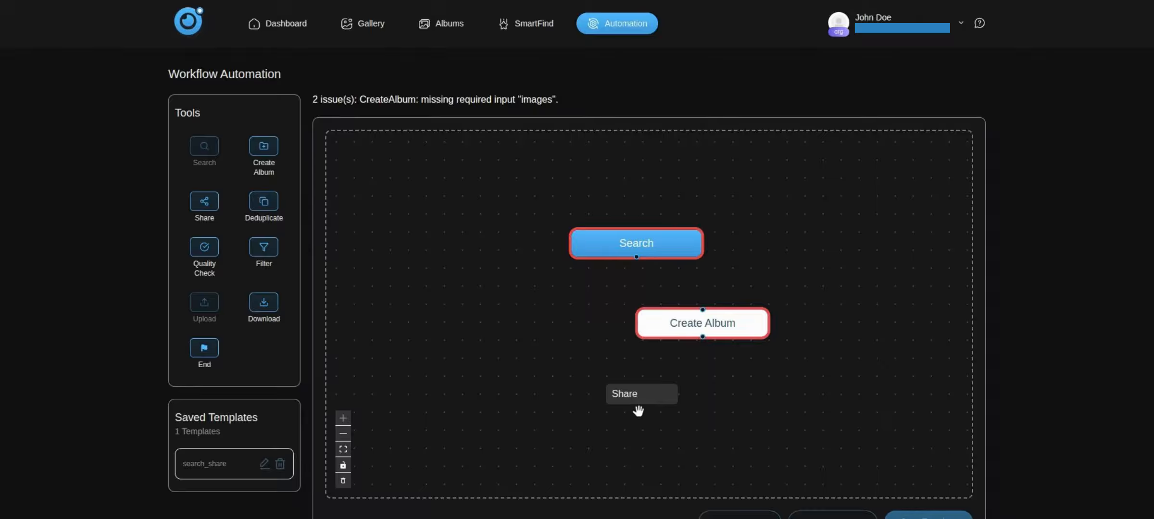
pyautogui.moveTo(638, 411); pyautogui.dragTo(635, 409)
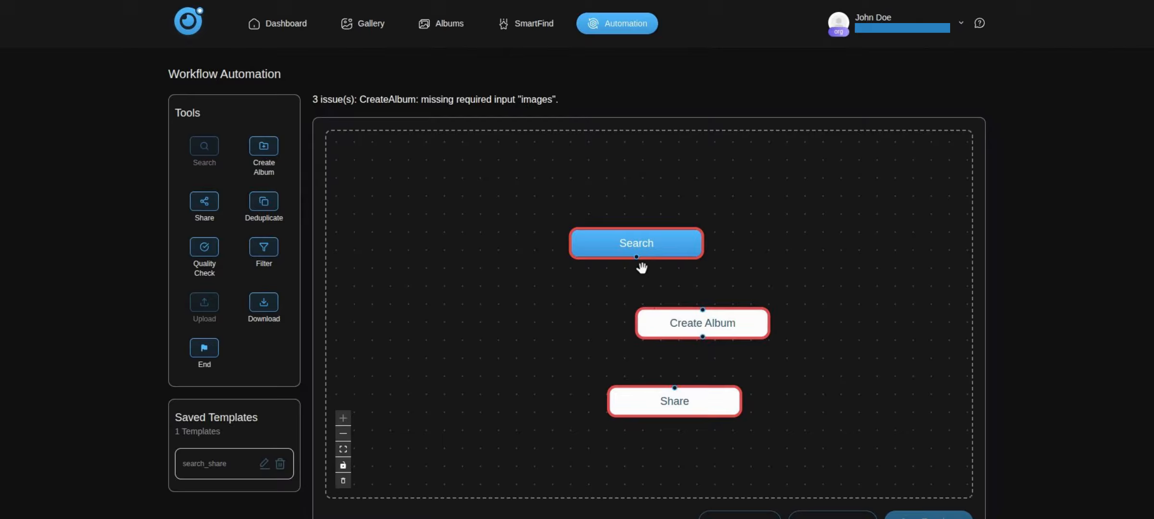
pyautogui.moveTo(636, 258); pyautogui.dragTo(702, 310)
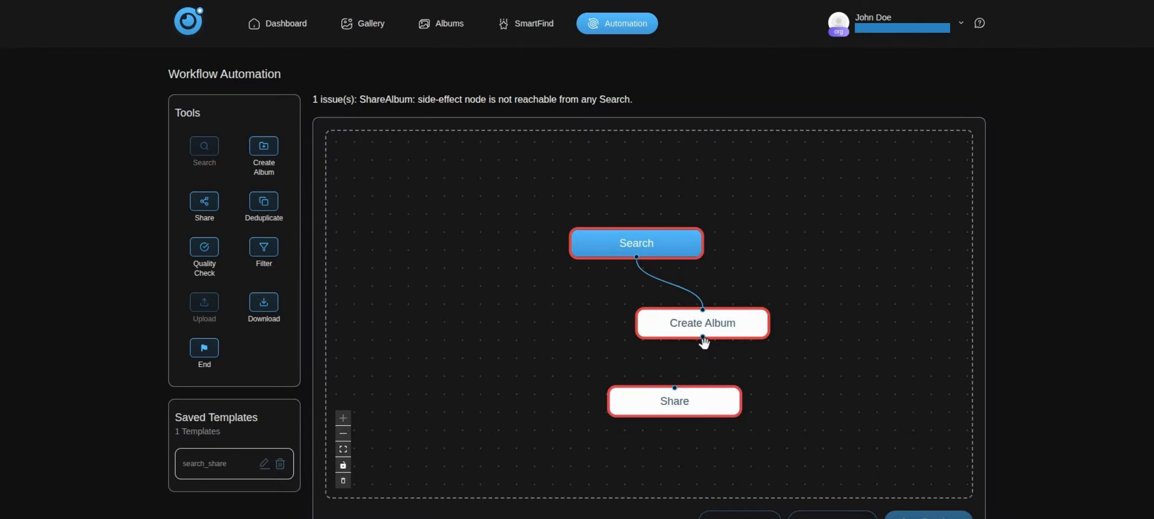
pyautogui.moveTo(702, 339); pyautogui.dragTo(674, 388)
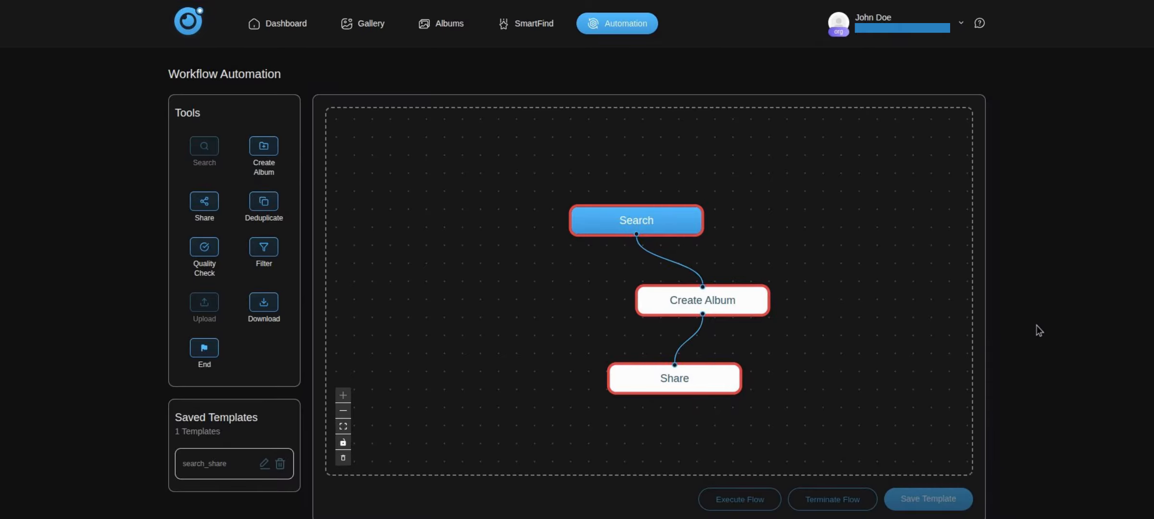
# - Add Fireworks as the Search step's object label filter and validate it
pyautogui.scroll(-2, 1038, 331)
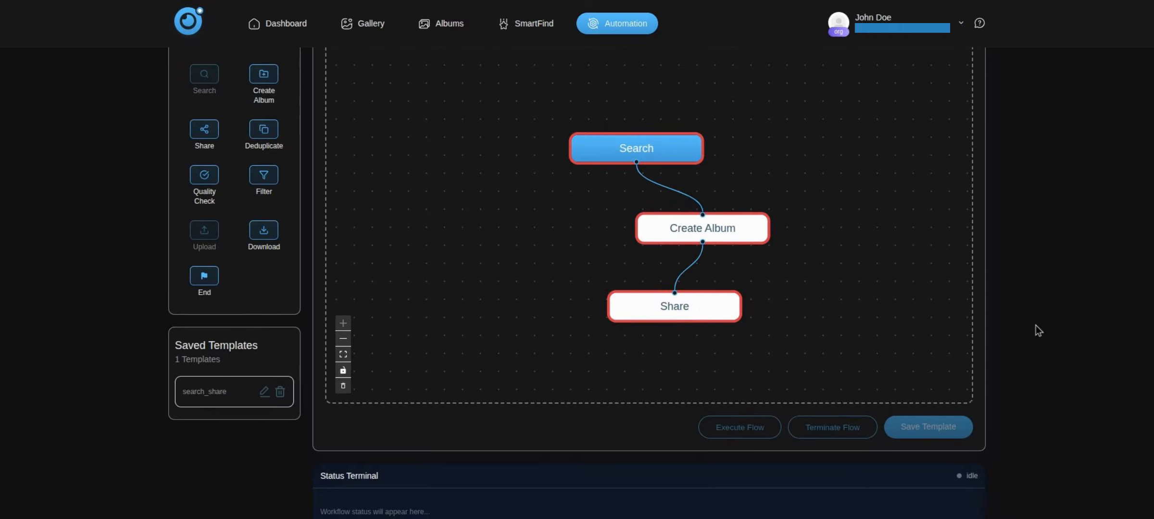
pyautogui.click(670, 148)
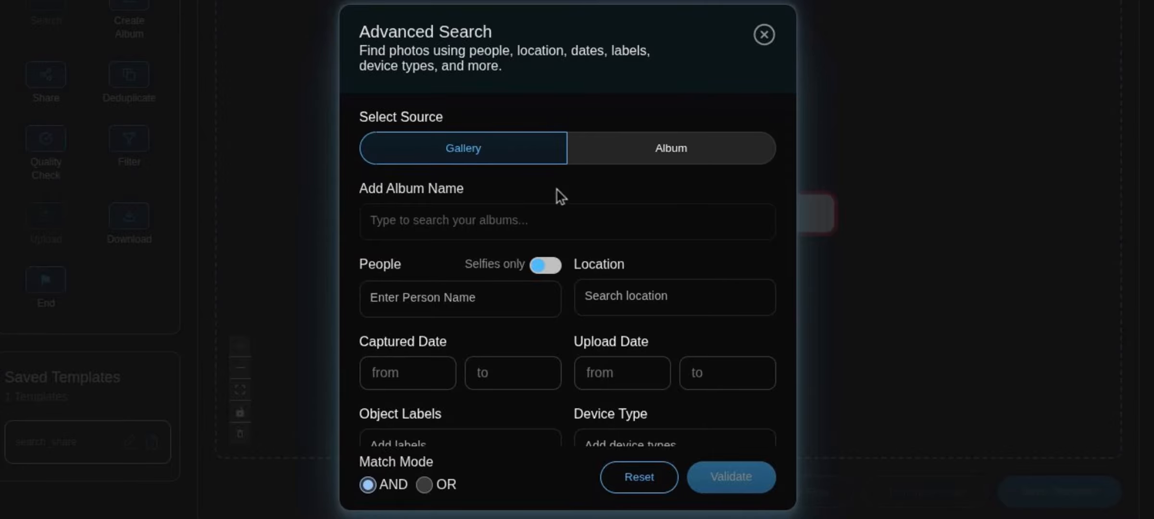
pyautogui.scroll(-2, 470, 317)
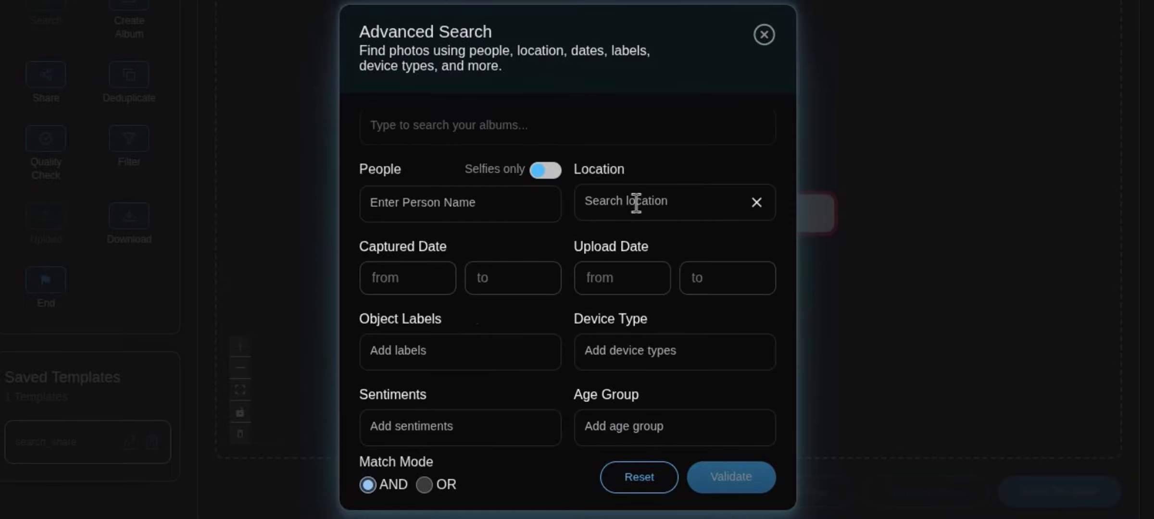
pyautogui.click(439, 351)
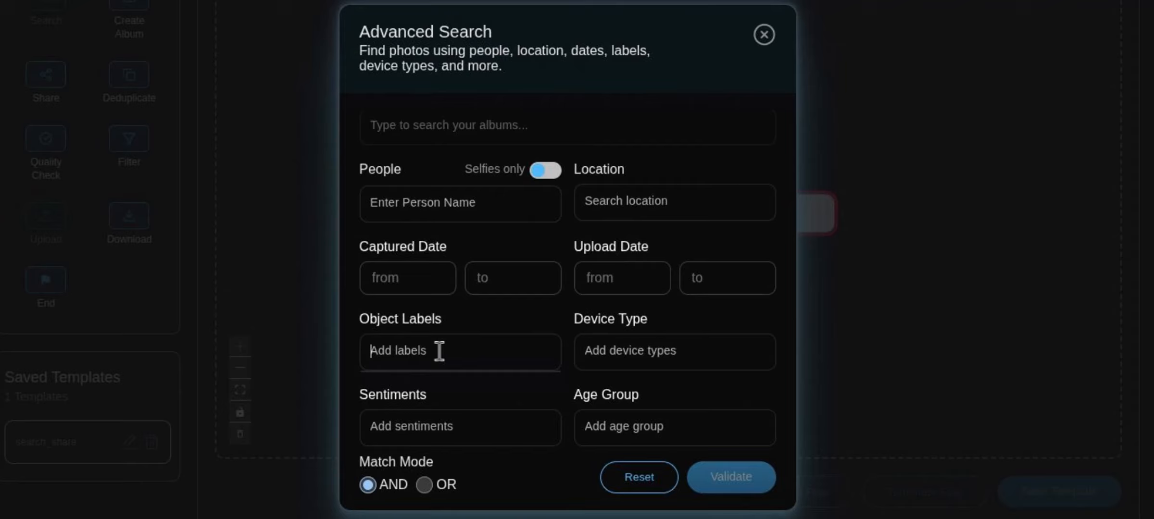
pyautogui.write('fi')
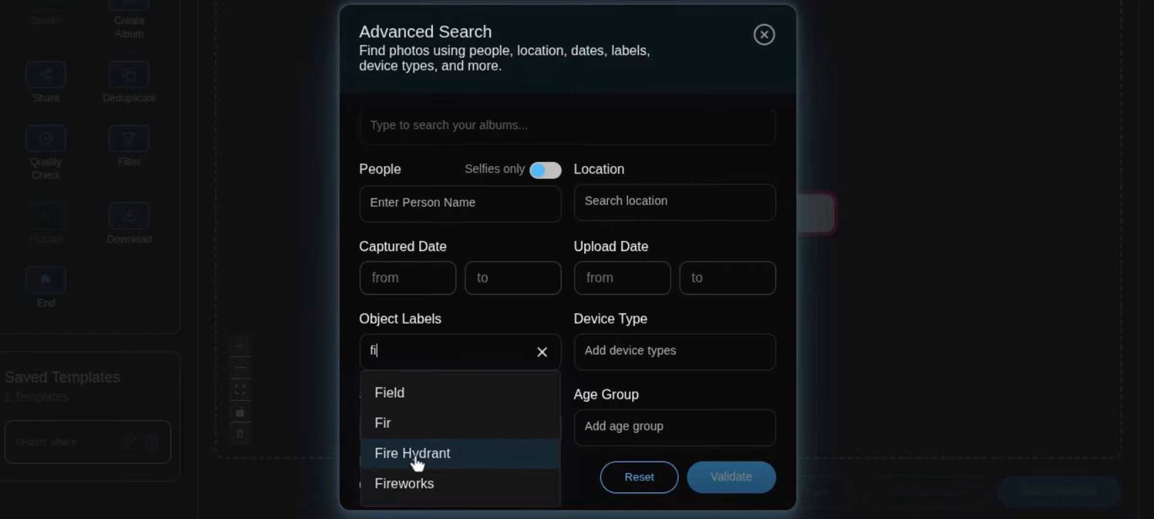
pyautogui.click(416, 495)
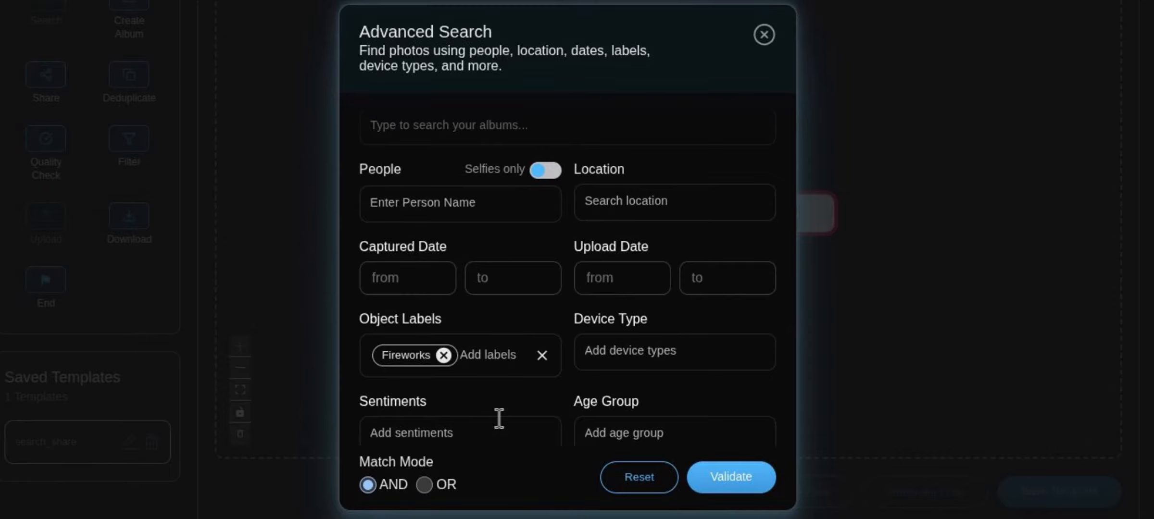
pyautogui.scroll(-1, 673, 370)
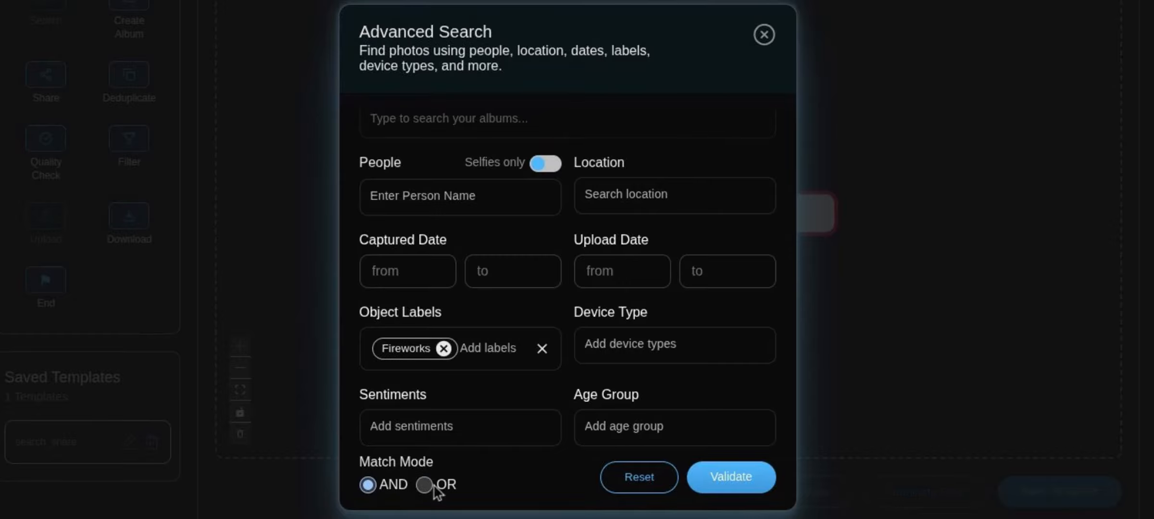
pyautogui.click(736, 478)
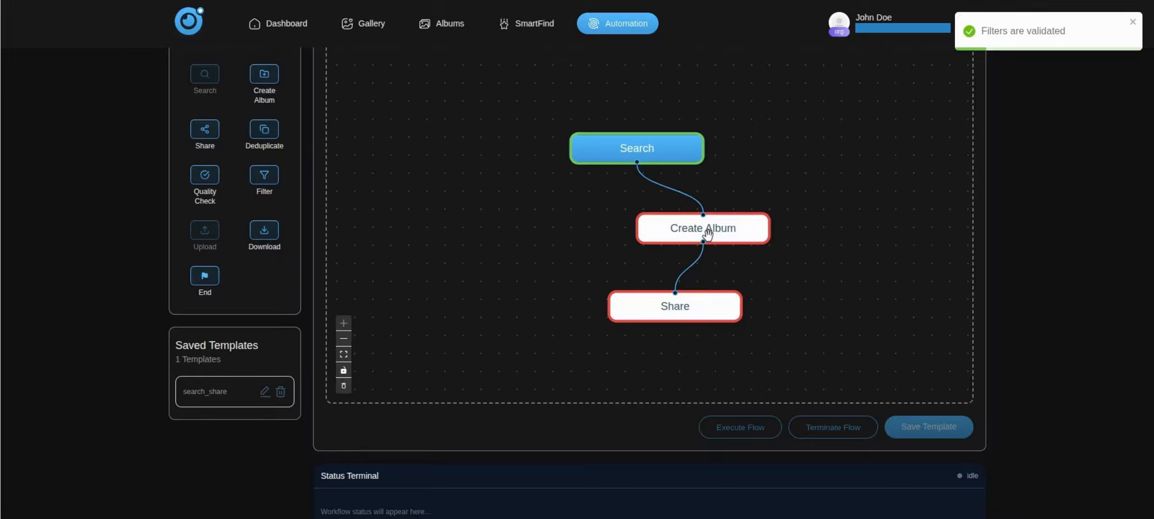
# - Give the Create Album step the album name fireworks and submit it for validation
pyautogui.click(707, 234)
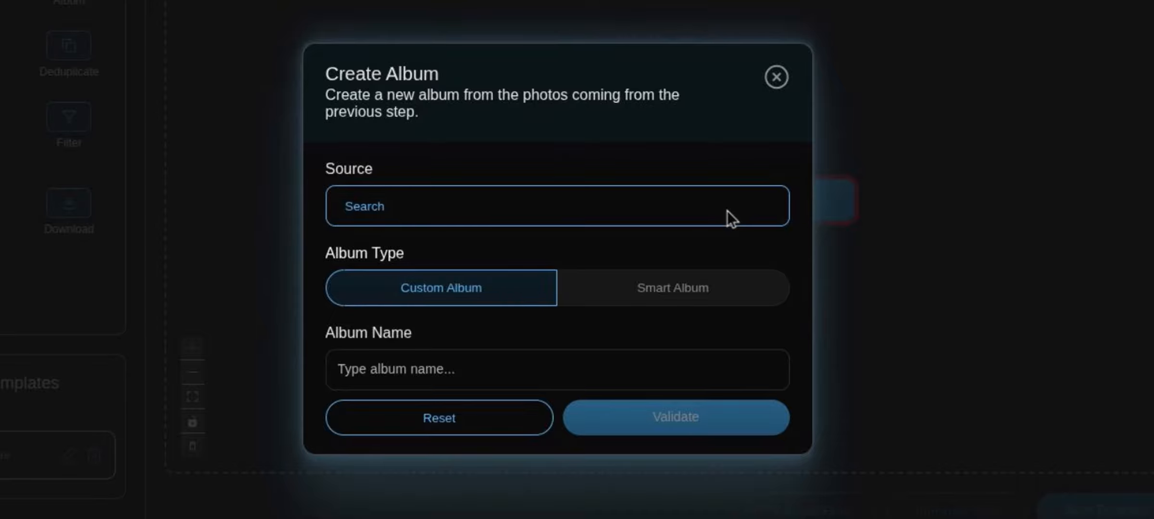
pyautogui.click(536, 377)
pyautogui.write('firewor')
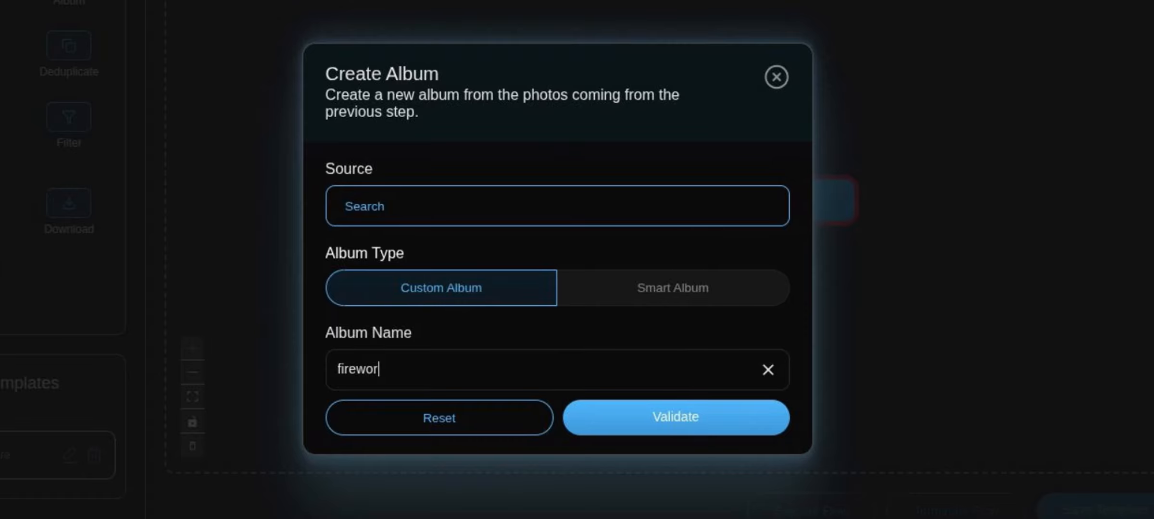
pyautogui.write('ks')
pyautogui.click(651, 430)
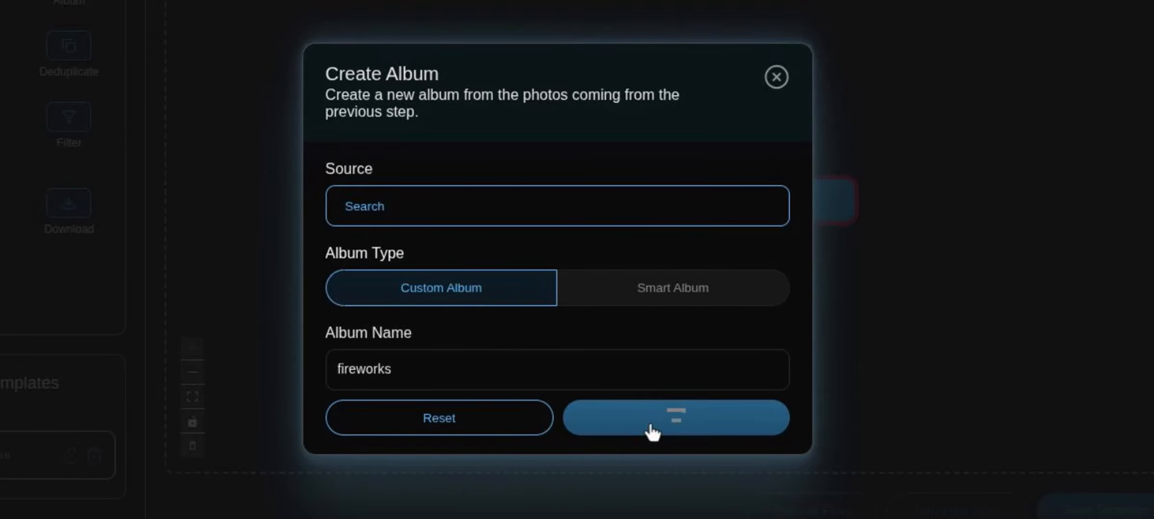
# - Change the rejected album name to fireworks_2026 and validate it
pyautogui.click(489, 375)
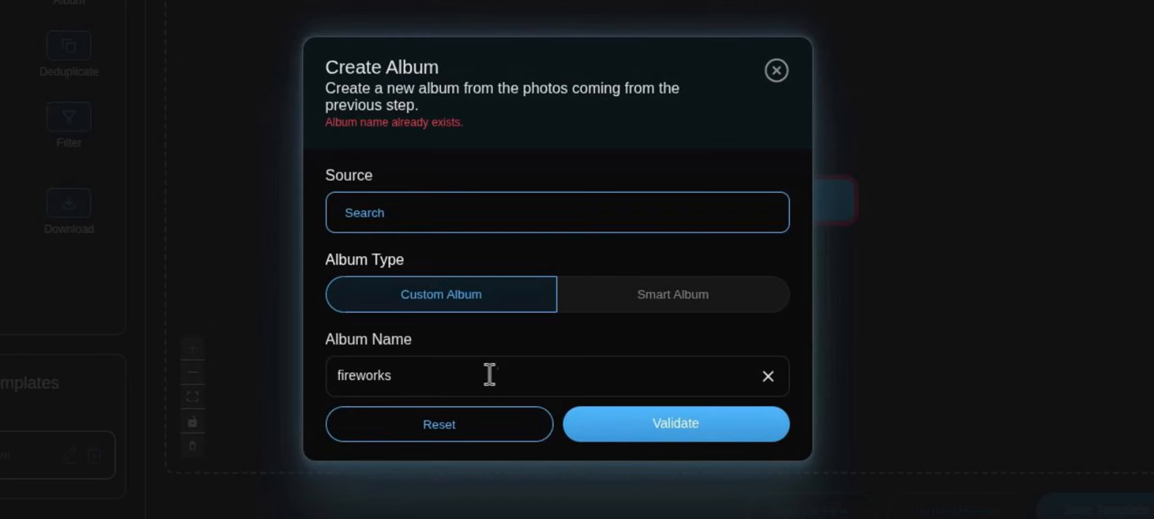
pyautogui.write('_n')
pyautogui.press('BackSpace')
pyautogui.press('BackSpace')
pyautogui.write('_2026')
pyautogui.click(636, 438)
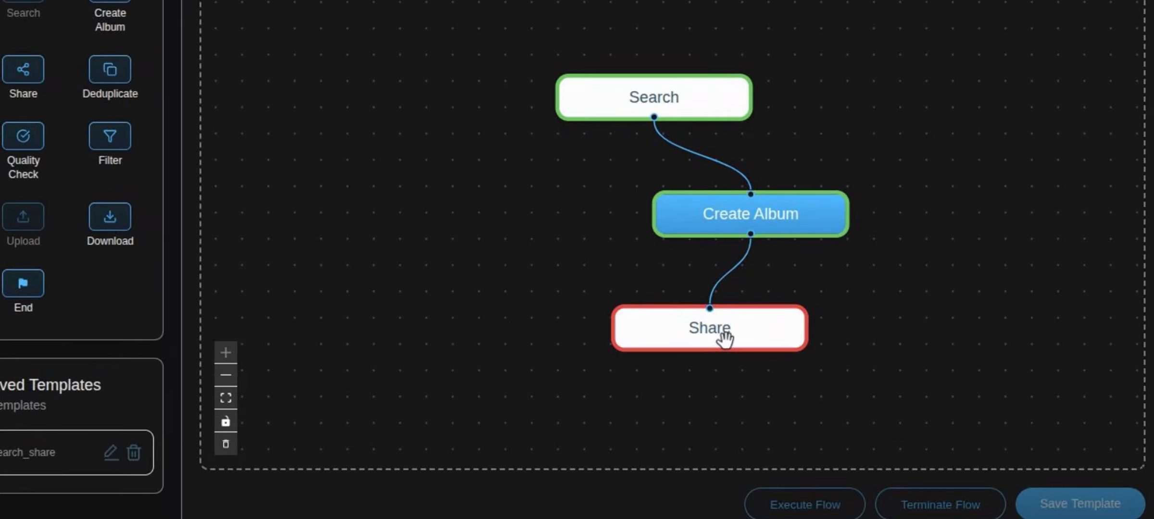
# - Add the recipient's e-mail address to the Share step and validate its settings
pyautogui.click(723, 340)
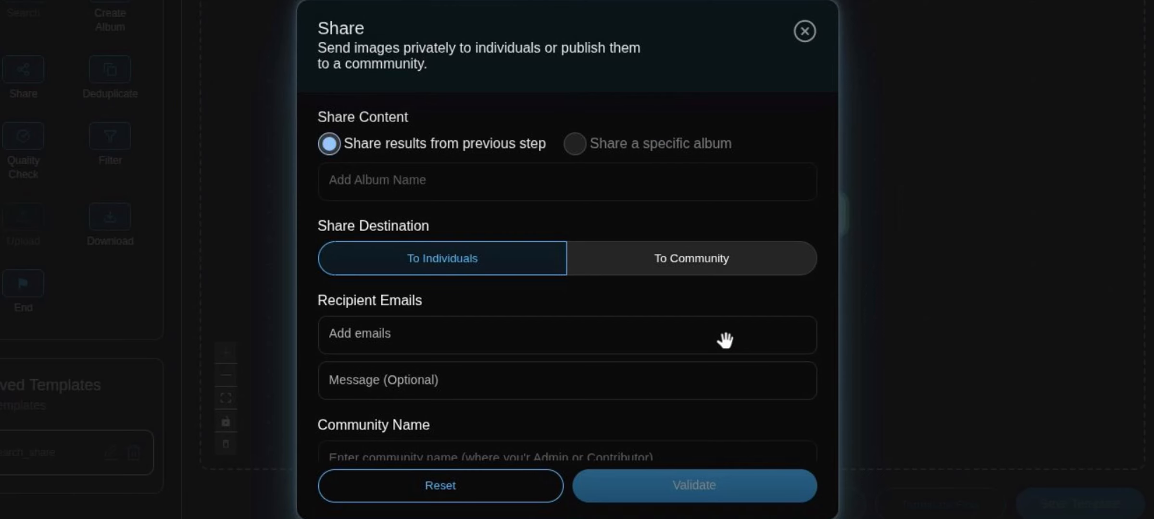
pyautogui.click(418, 337)
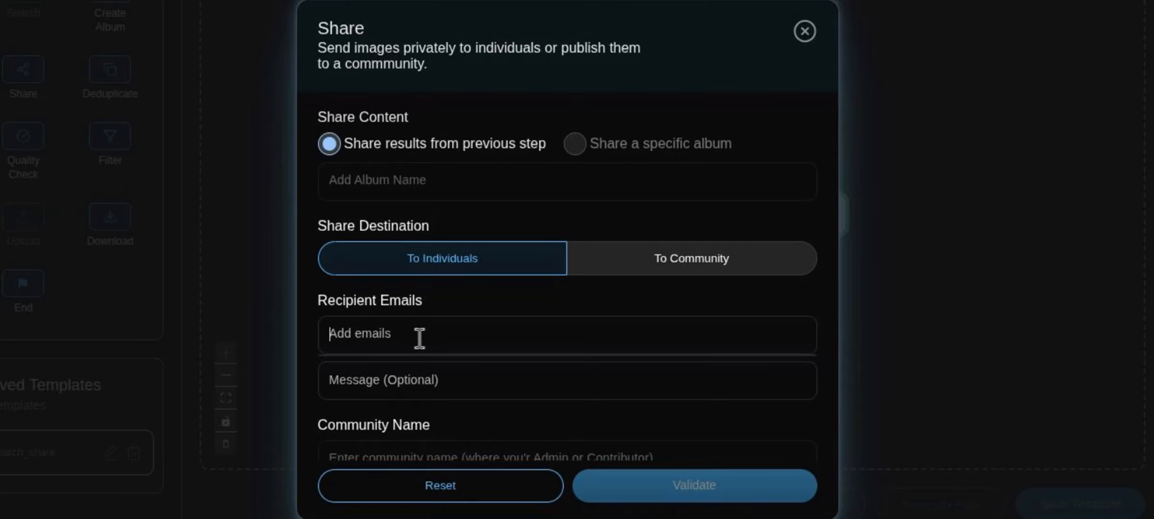
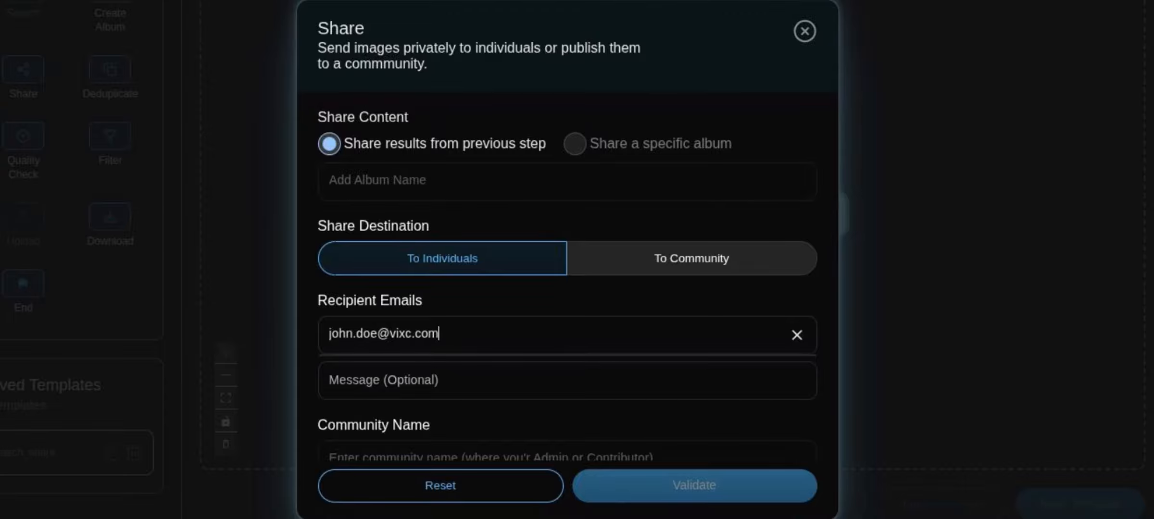
pyautogui.press('Return')
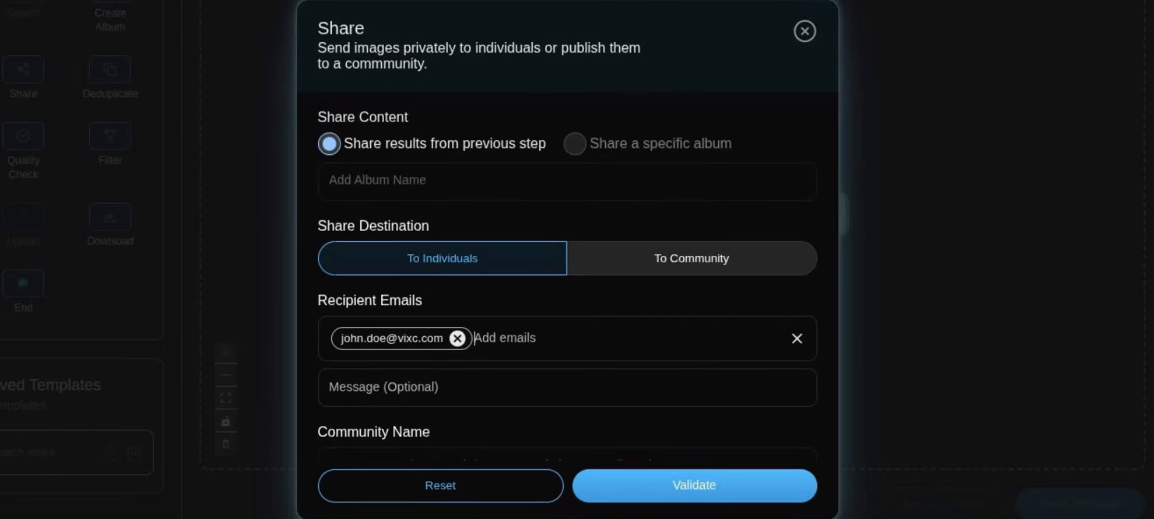
pyautogui.scroll(-1, 613, 399)
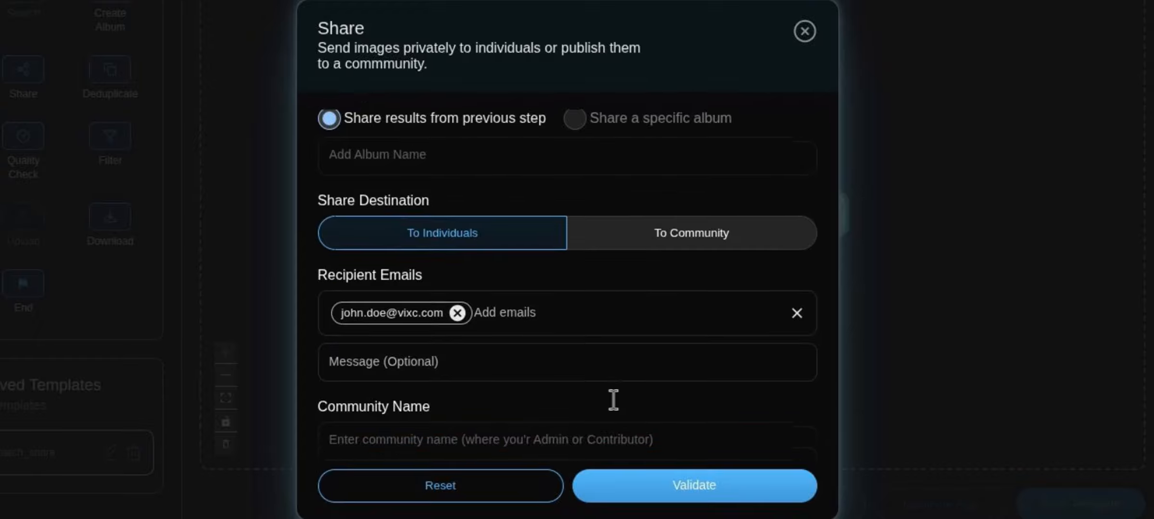
pyautogui.click(657, 484)
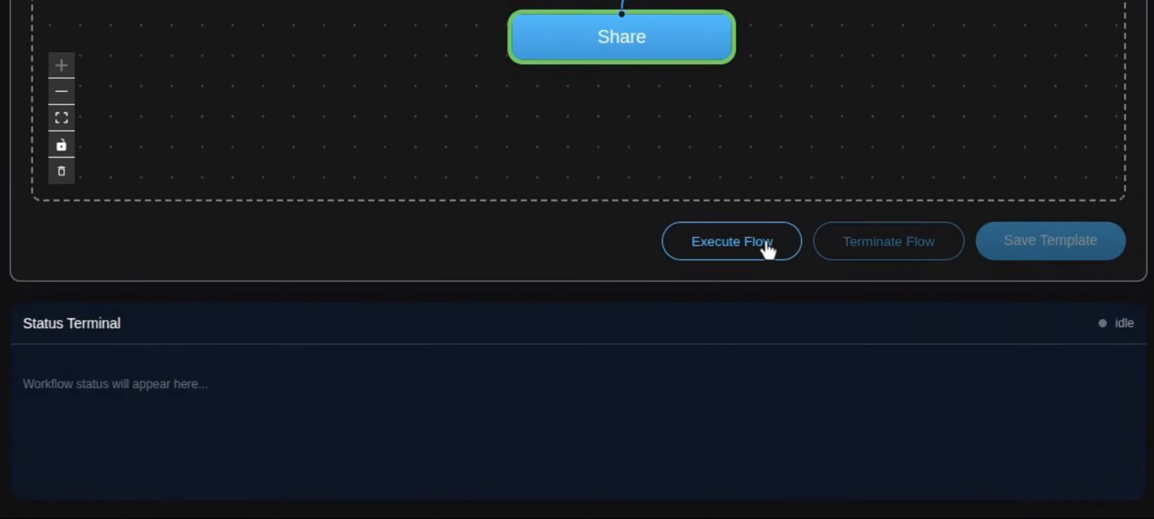
# - Execute the flow and review the Status Terminal log for the SUCCESS result
pyautogui.click(768, 249)
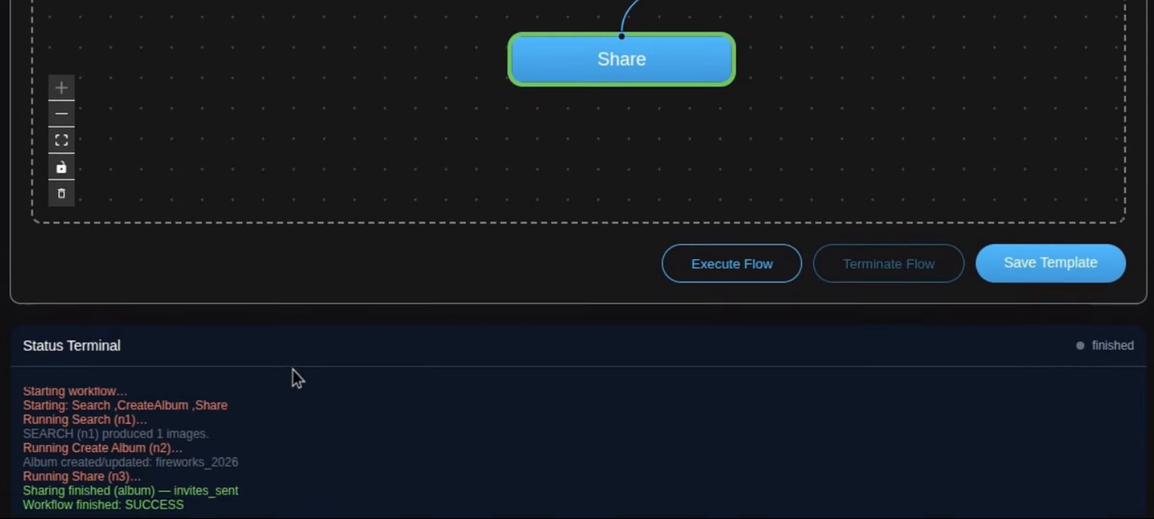
pyautogui.scroll(-2, 320, 408)
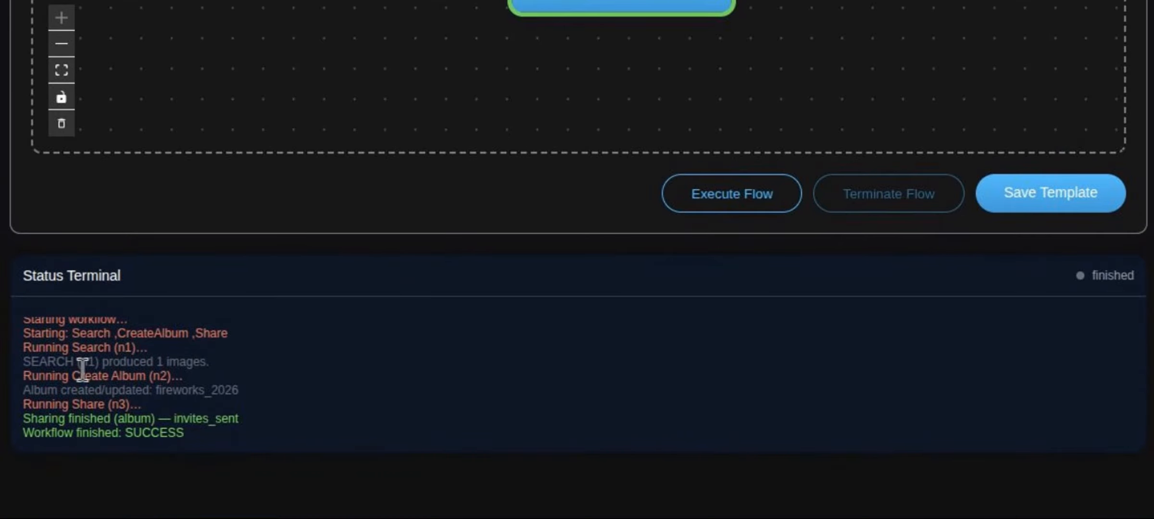
pyautogui.scroll(1, 82, 375)
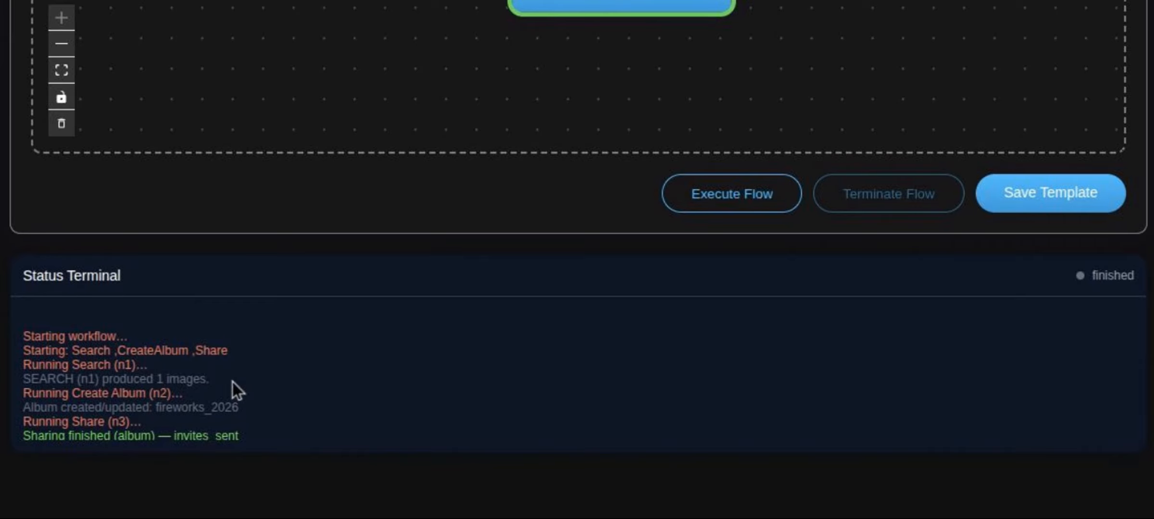
pyautogui.scroll(-1, 232, 385)
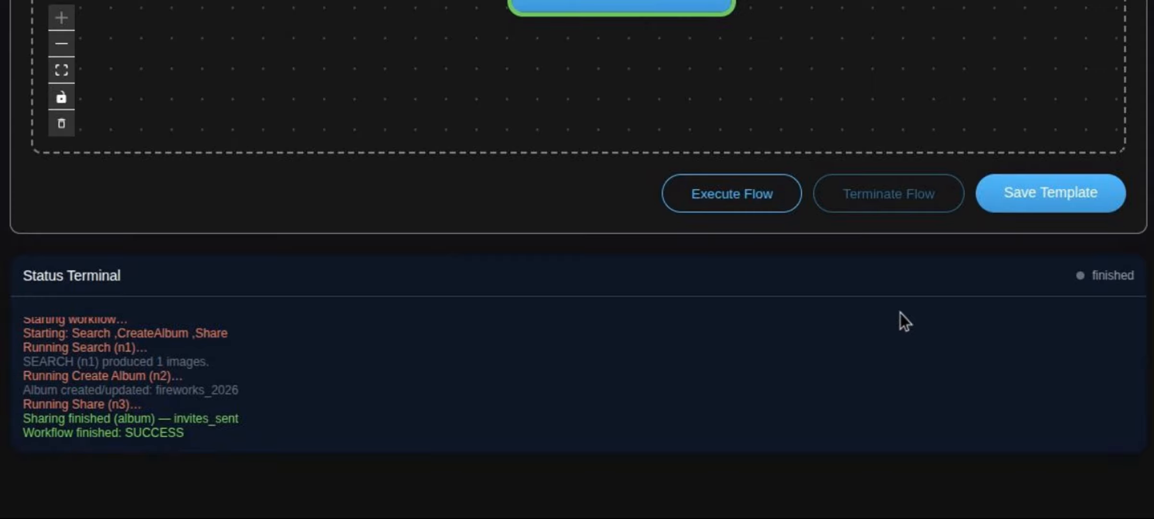
# - Save the workflow as a new template named search_album_share
pyautogui.click(1041, 198)
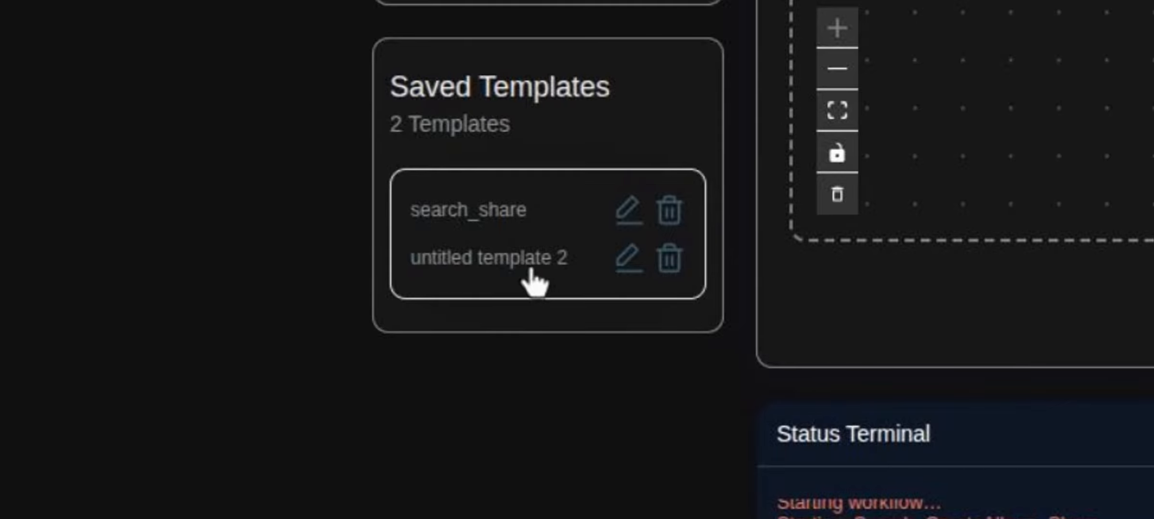
pyautogui.click(627, 267)
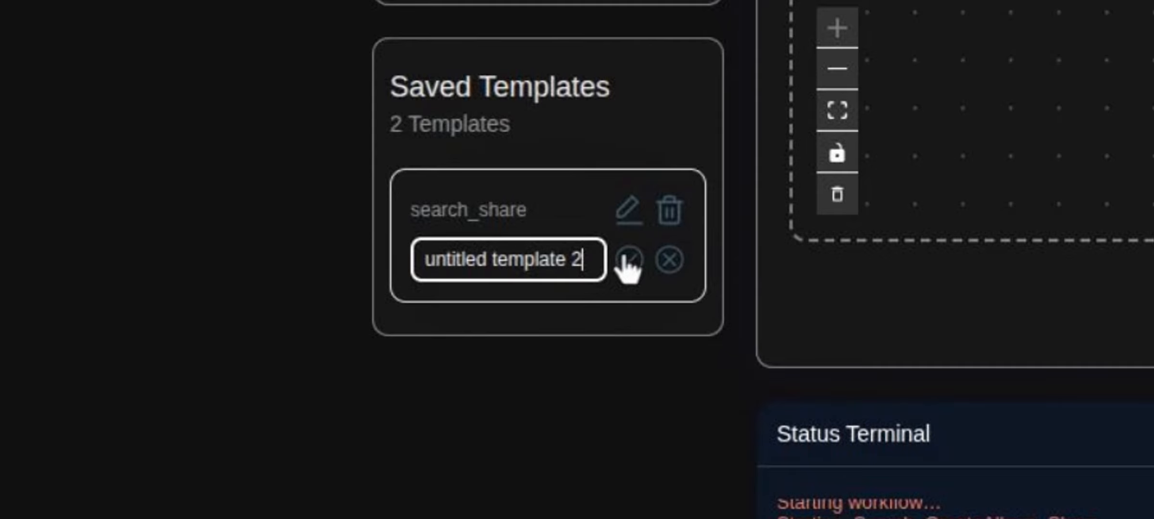
pyautogui.press('BackSpace')
pyautogui.press('BackSpace')
pyautogui.press('BackSpace')
pyautogui.press('BackSpace')
pyautogui.press('BackSpace')
pyautogui.press('BackSpace')
pyautogui.press('BackSpace')
pyautogui.press('BackSpace')
pyautogui.press('BackSpace')
pyautogui.press('BackSpace')
pyautogui.press('BackSpace')
pyautogui.press('BackSpace')
pyautogui.press('BackSpace')
pyautogui.press('BackSpace')
pyautogui.press('BackSpace')
pyautogui.press('BackSpace')
pyautogui.press('BackSpace')
pyautogui.press('BackSpace')
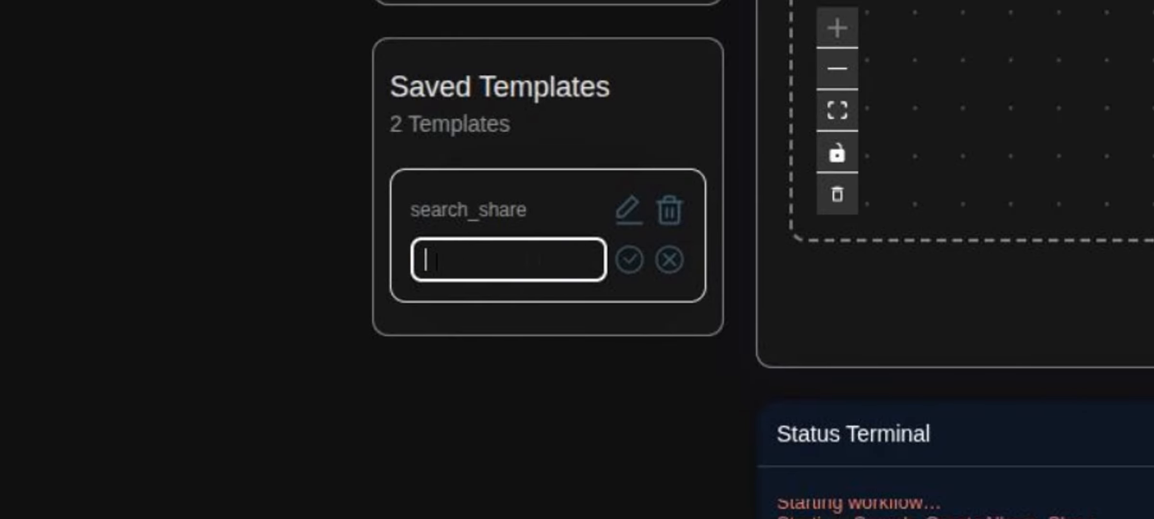
pyautogui.write('e')
pyautogui.press('BackSpace')
pyautogui.write('search_')
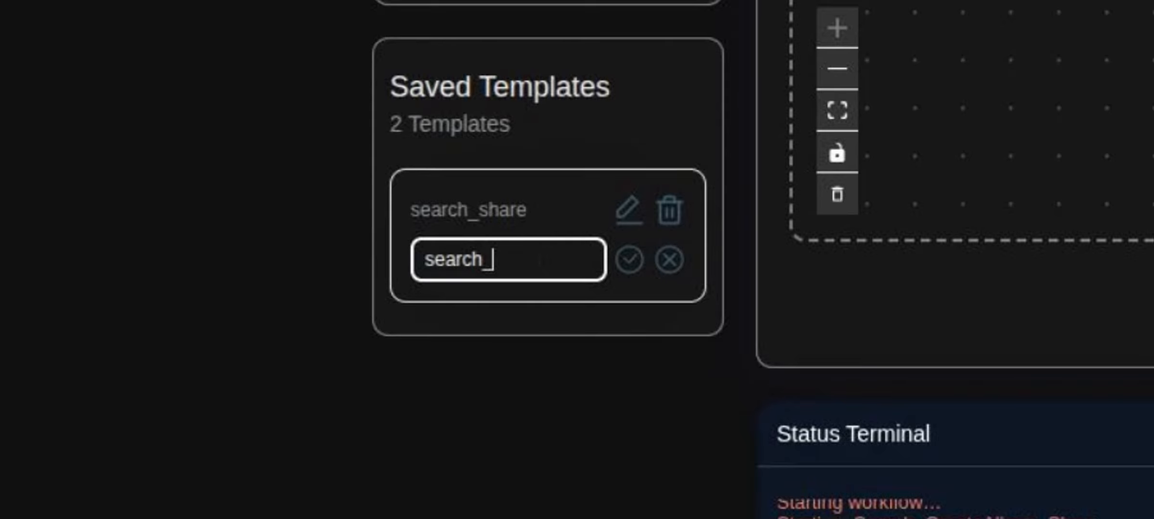
pyautogui.write('album_sh')
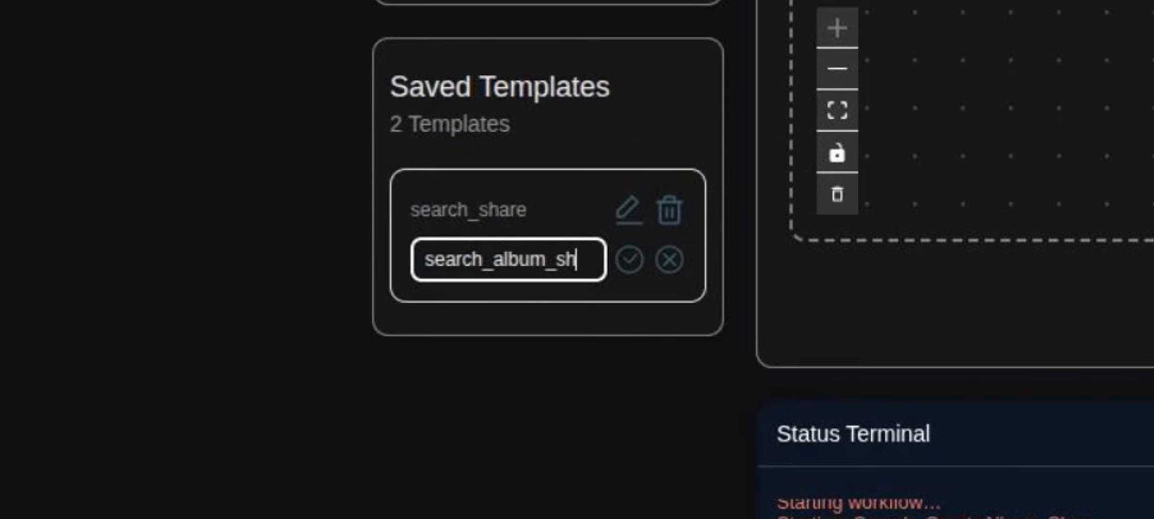
pyautogui.write('are')
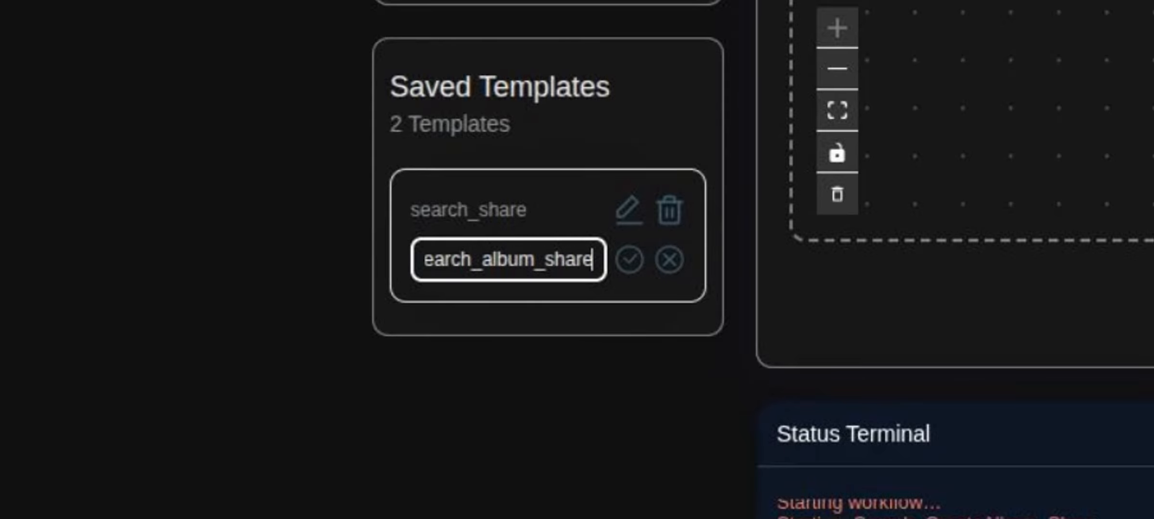
pyautogui.press('Return')
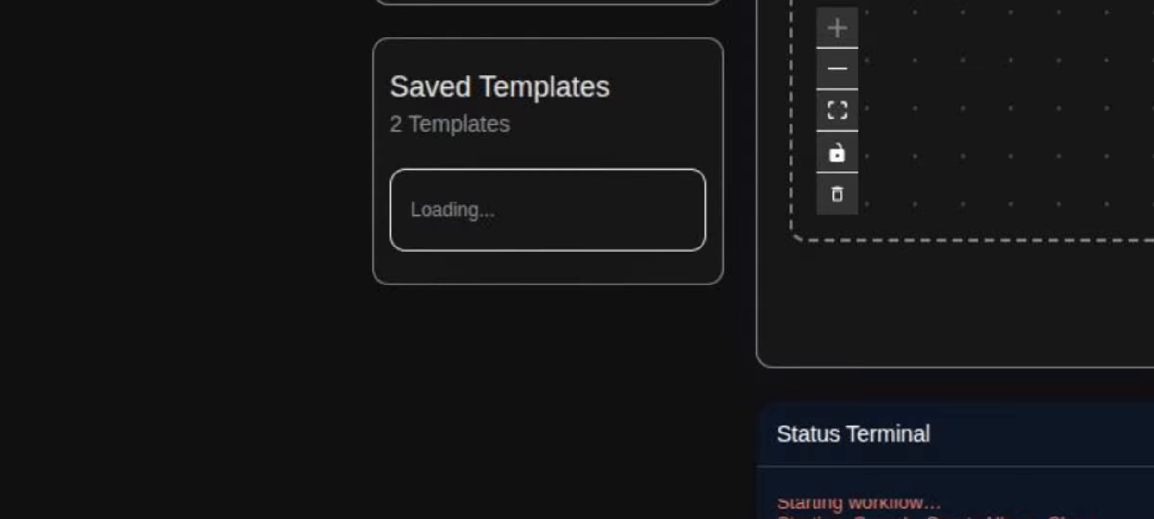